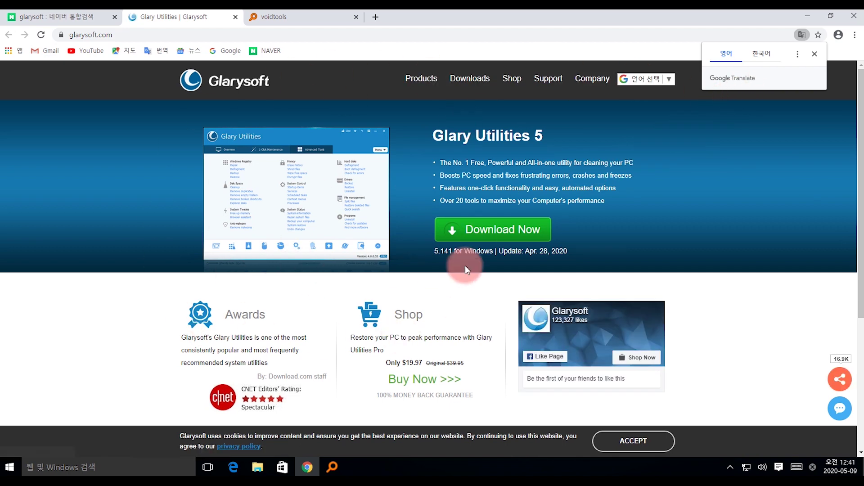
Open the Quick Search page among Glarysoft's free tools and download the installer
{"action": "mouse_move", "coordinate": [419, 79]}
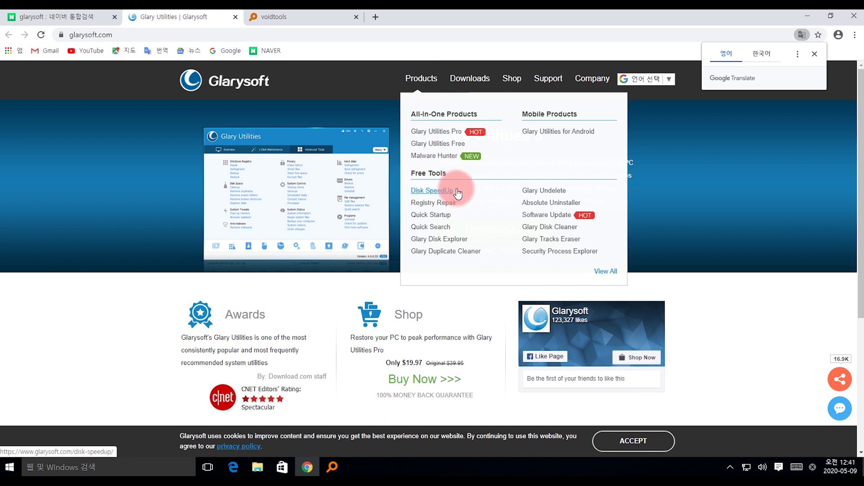
{"action": "left_click", "coordinate": [432, 228]}
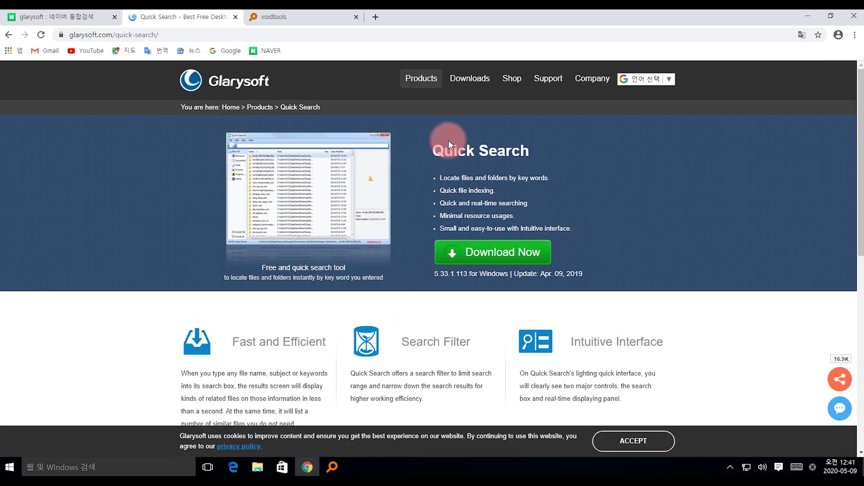
{"action": "left_click", "coordinate": [490, 263]}
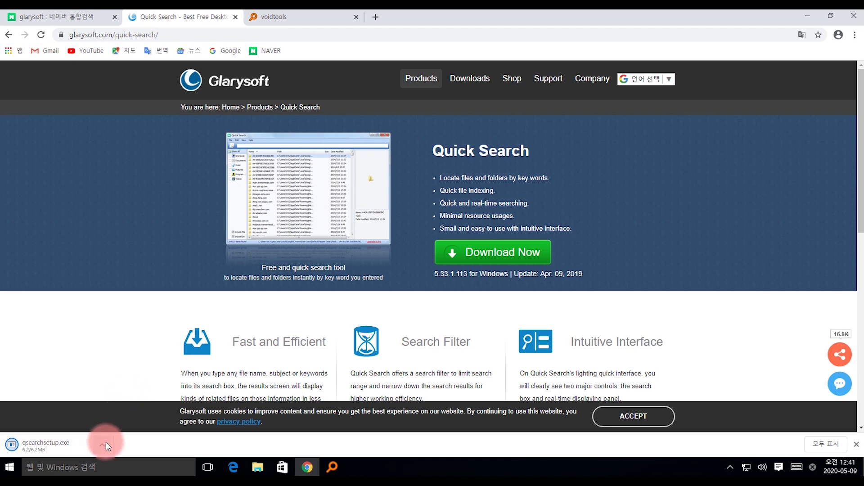
Install Quick Search 5.33.1.113 from qsearchsetup.exe in the default folder, skip the release notes, and launch it on finishing
{"action": "left_click", "coordinate": [66, 449]}
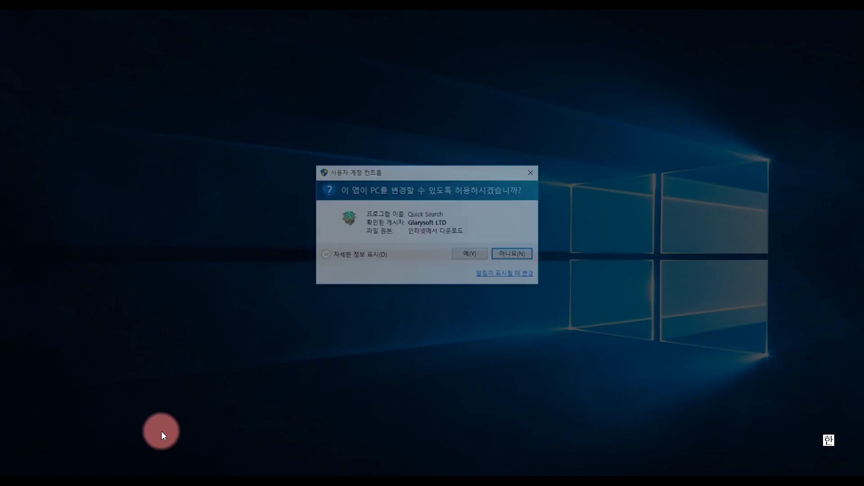
{"action": "left_click", "coordinate": [472, 255]}
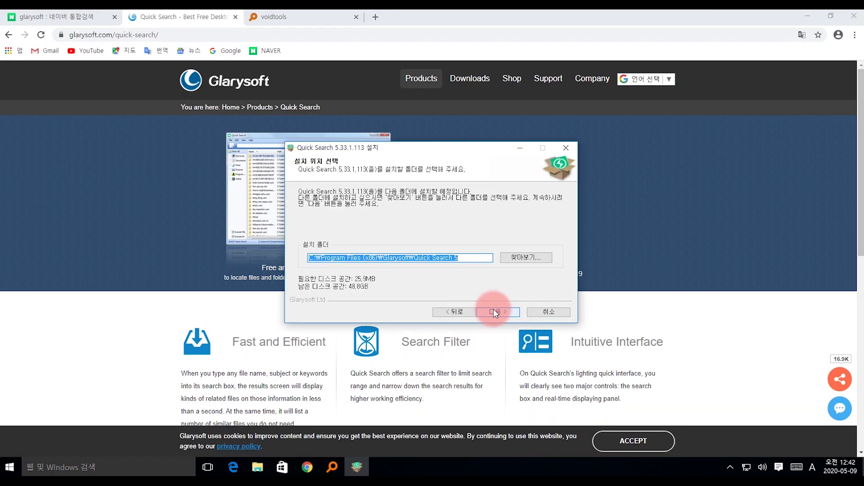
{"action": "left_click", "coordinate": [493, 310]}
{"action": "left_click", "coordinate": [493, 311]}
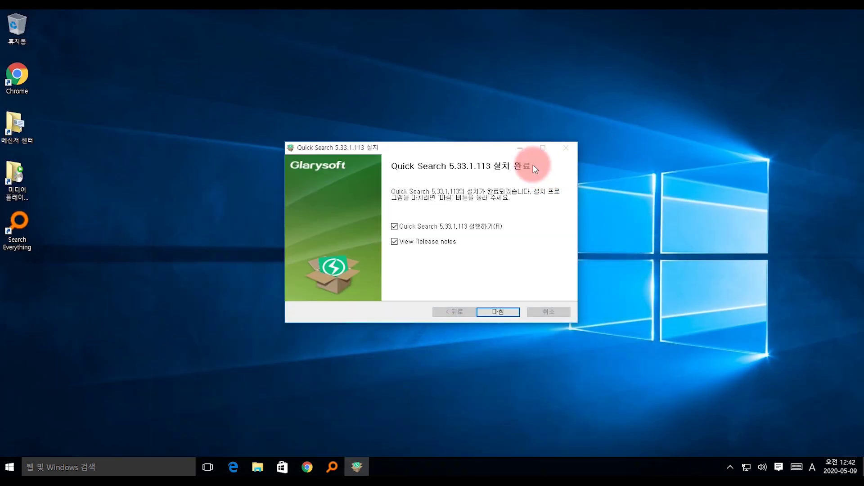
{"action": "left_click", "coordinate": [400, 242]}
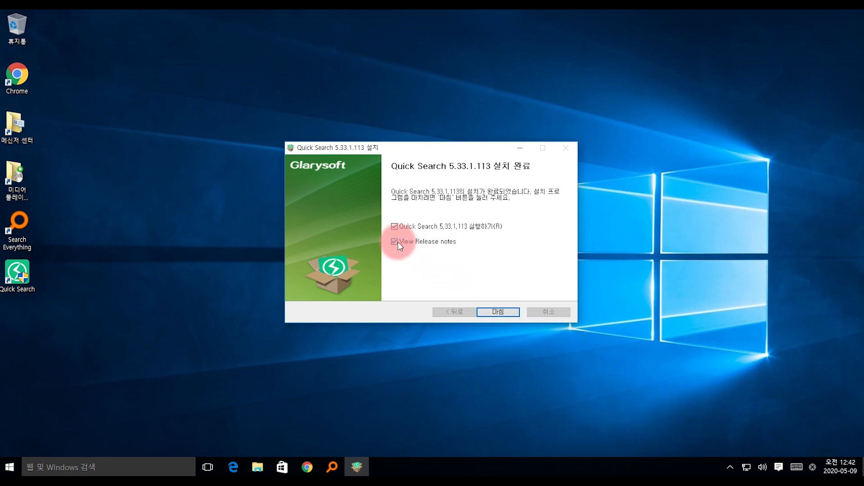
{"action": "left_click", "coordinate": [496, 311]}
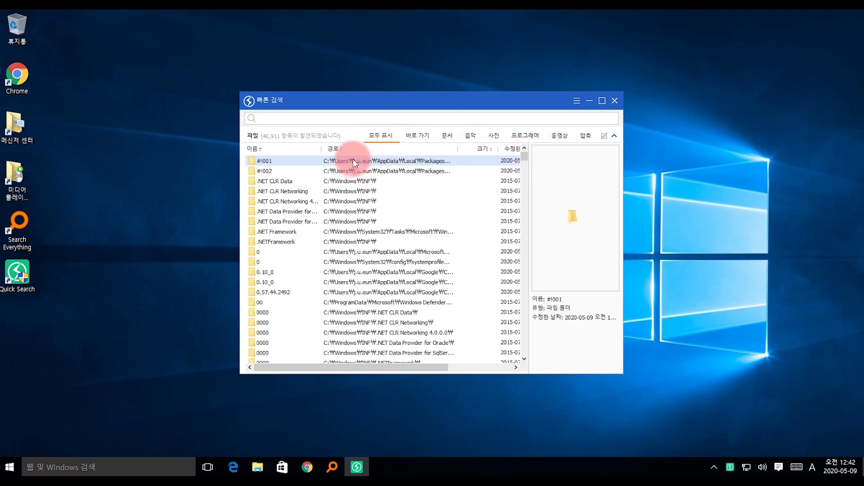
Search for "amd" in Quick Search
{"action": "left_click", "coordinate": [298, 119]}
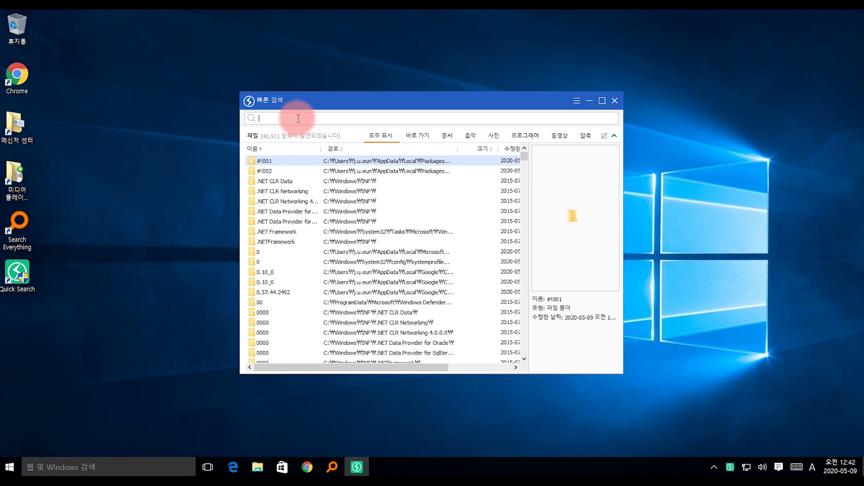
{"action": "type", "text": "amd"}
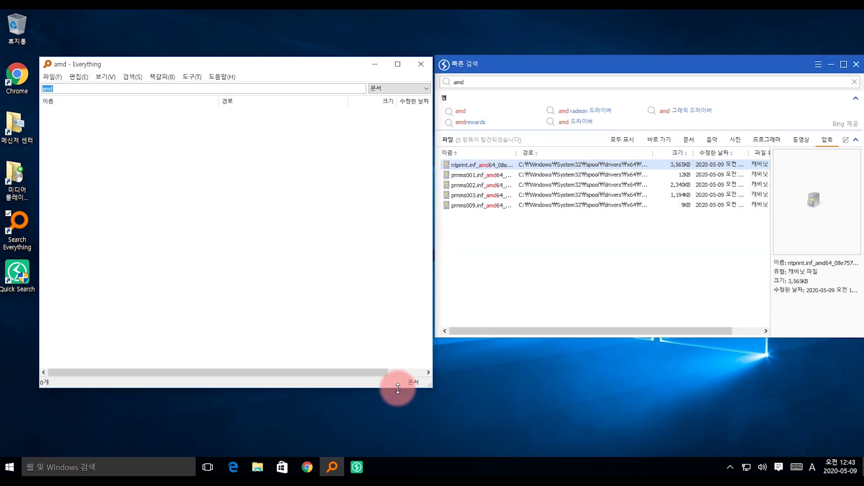
Adjust the Everything window's height to match the Quick Search window beside it
{"action": "left_click_drag", "start_coordinate": [398, 389], "coordinate": [399, 340]}
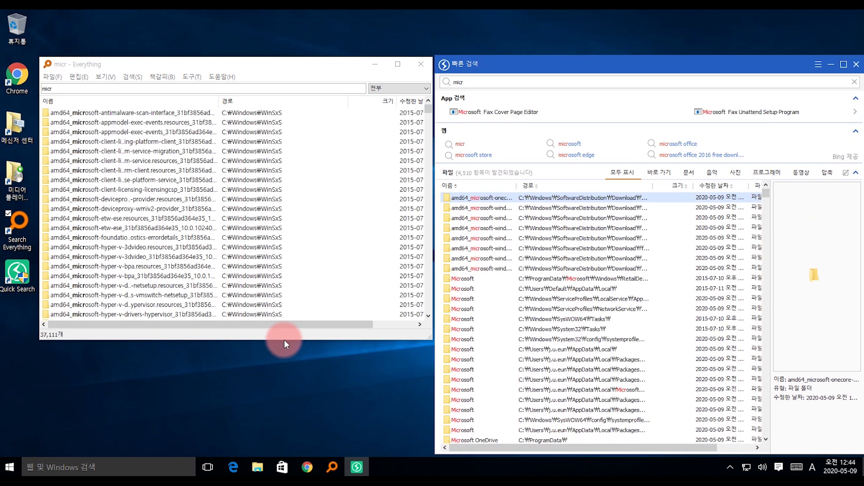
{"action": "left_click_drag", "start_coordinate": [284, 342], "coordinate": [277, 450]}
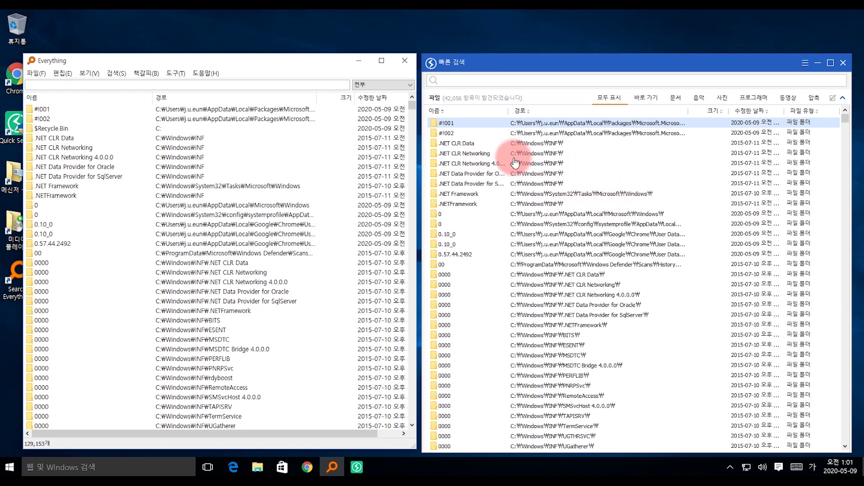
Search for "windows" in Quick Search and in Everything to compare their results
{"action": "left_click", "coordinate": [451, 80]}
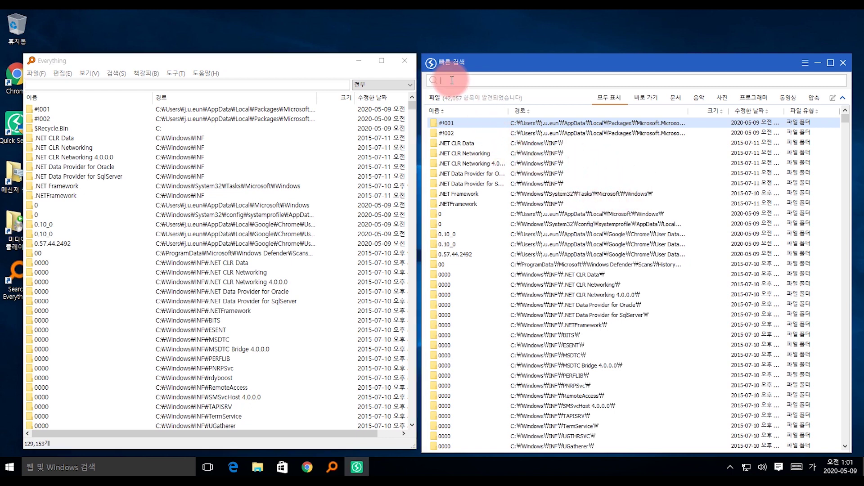
{"action": "type", "text": "window"}
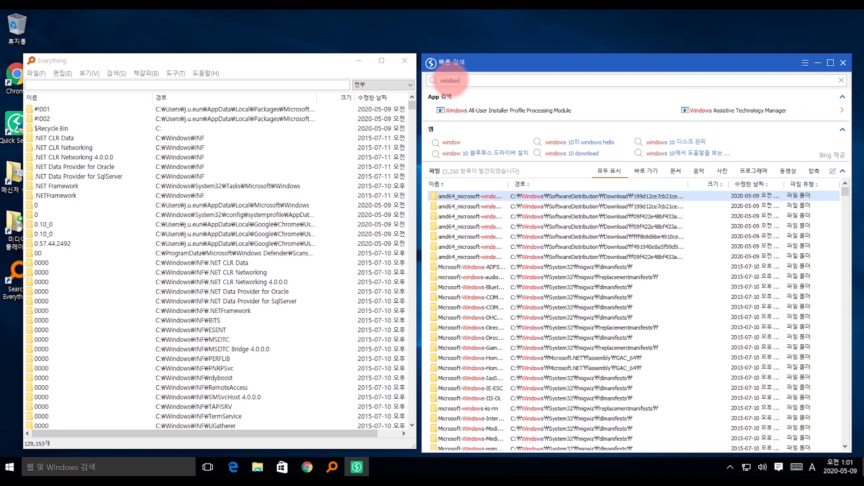
{"action": "type", "text": "s"}
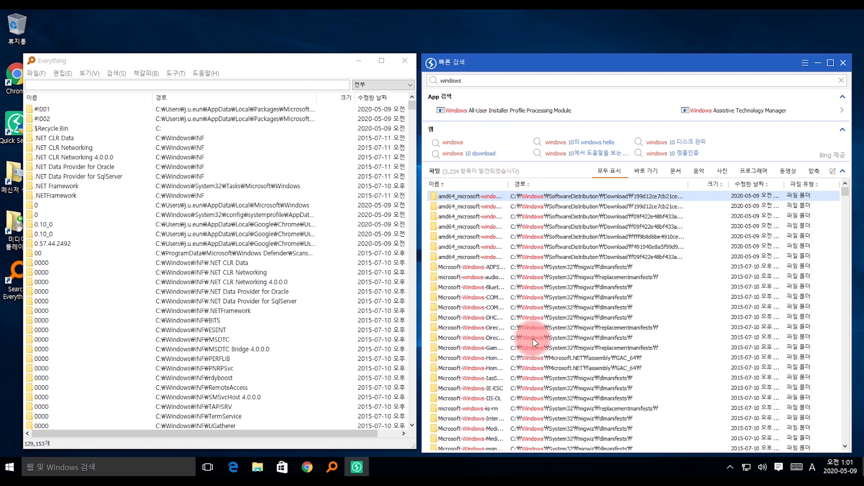
{"action": "left_click", "coordinate": [97, 84]}
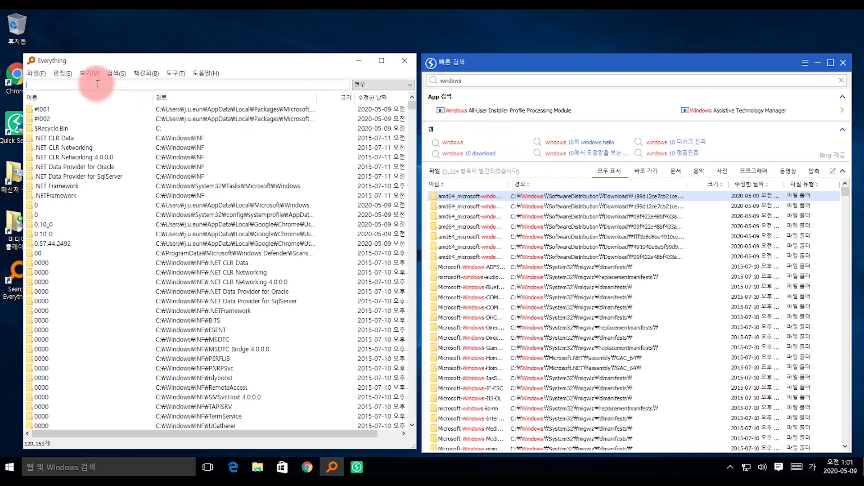
{"action": "type", "text": "wi"}
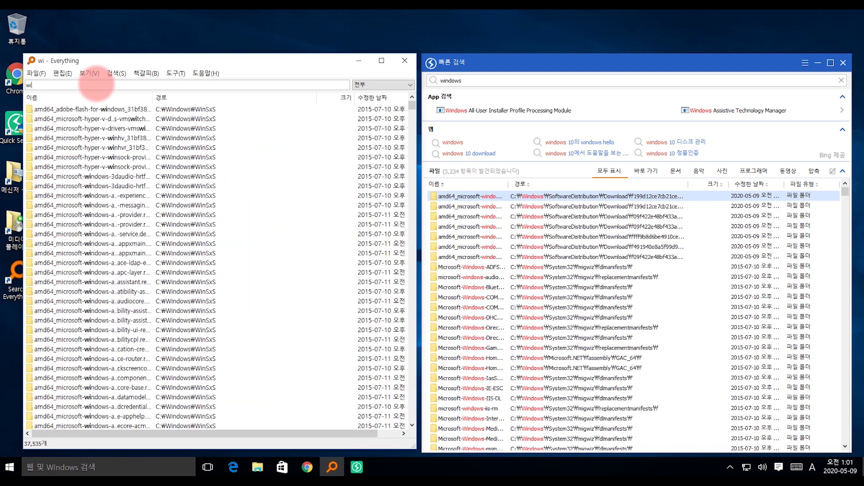
{"action": "type", "text": "ndows"}
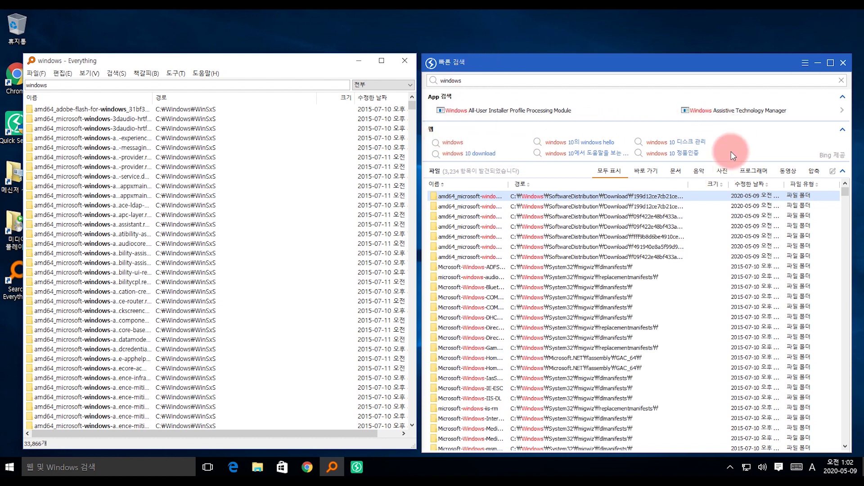
Open Quick Search's "windows 10 download" web suggestion, look through the Bing results, and minimize the browser
{"action": "left_click", "coordinate": [477, 155]}
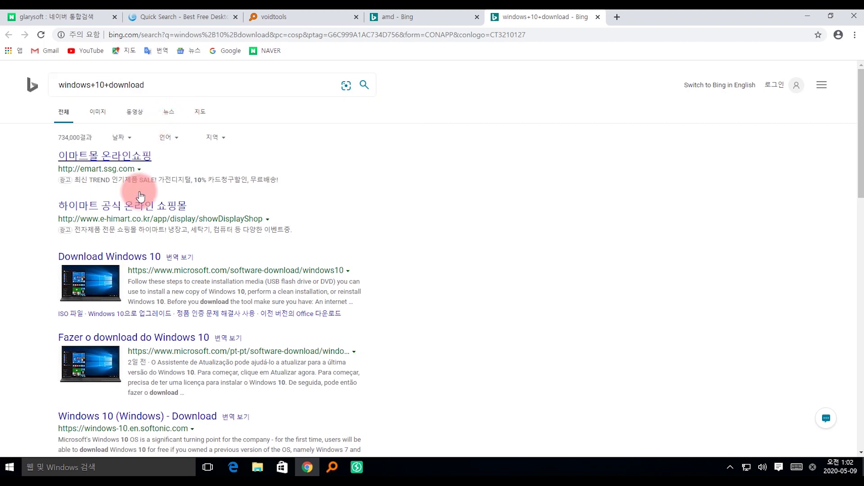
{"action": "scroll", "coordinate": [154, 231], "scroll_direction": "down", "scroll_amount": 5}
{"action": "scroll", "coordinate": [271, 278], "scroll_direction": "up", "scroll_amount": 5}
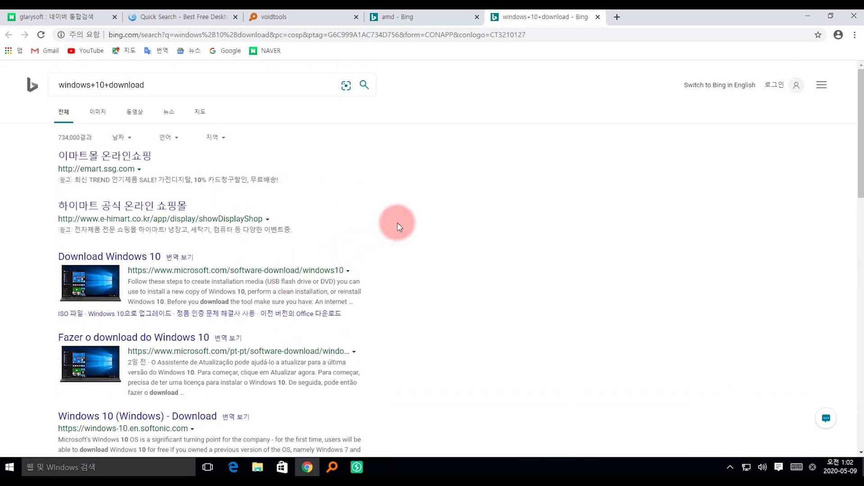
{"action": "left_click", "coordinate": [807, 12]}
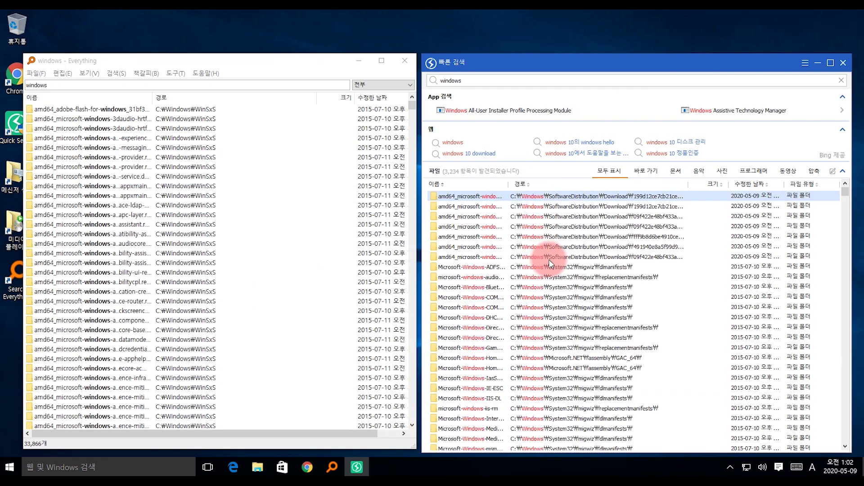
Show the filter selector in Everything and limit the "windows" results to 사진 (pictures)
{"action": "left_click", "coordinate": [87, 71]}
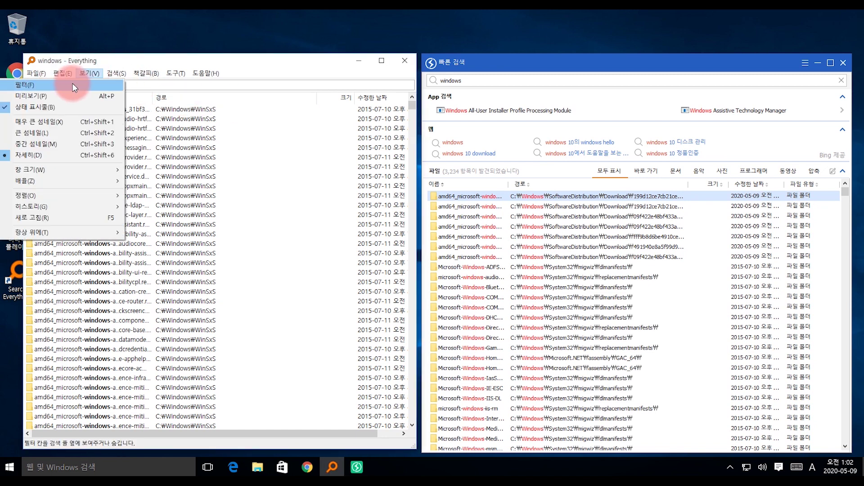
{"action": "left_click", "coordinate": [74, 86]}
{"action": "left_click", "coordinate": [390, 85]}
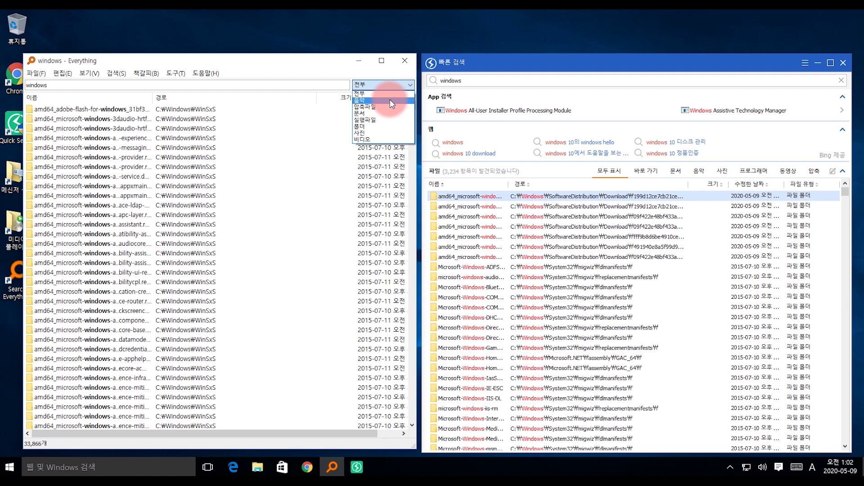
{"action": "left_click", "coordinate": [384, 133]}
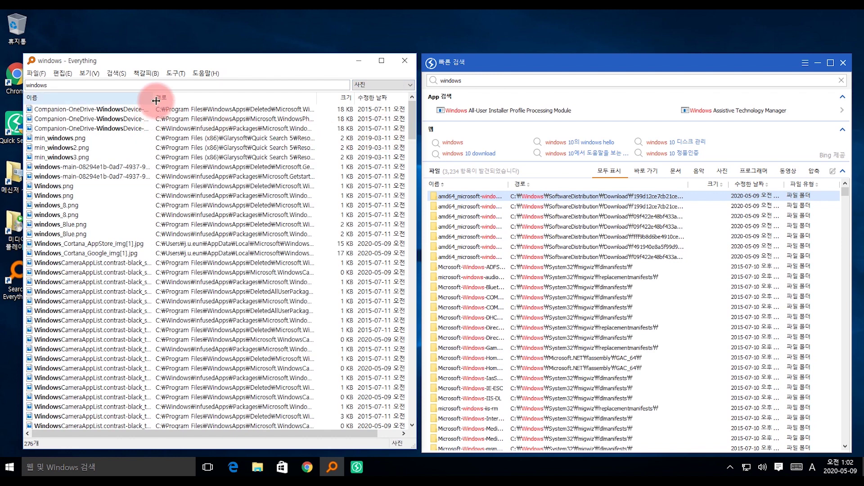
Widen the name column in Everything and switch the result filter to 음악 (music)
{"action": "left_click_drag", "start_coordinate": [154, 98], "coordinate": [247, 100]}
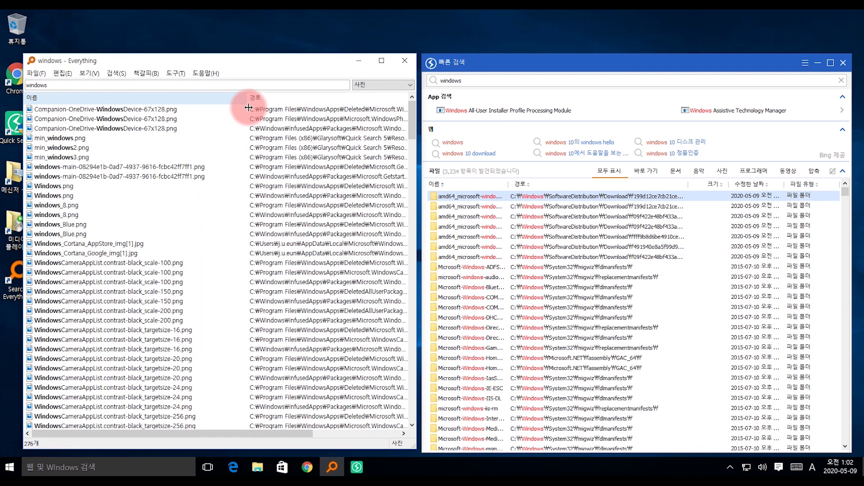
{"action": "scroll", "coordinate": [148, 123], "scroll_direction": "down", "scroll_amount": 5}
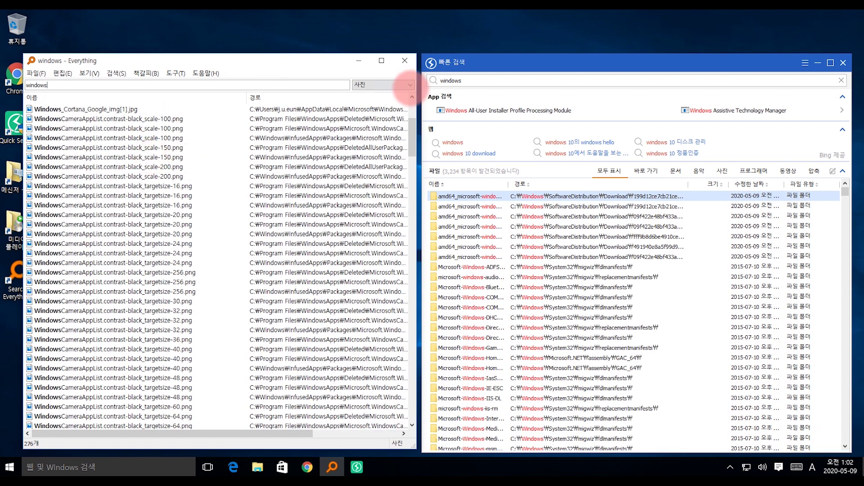
{"action": "left_click", "coordinate": [407, 84]}
{"action": "left_click", "coordinate": [363, 101]}
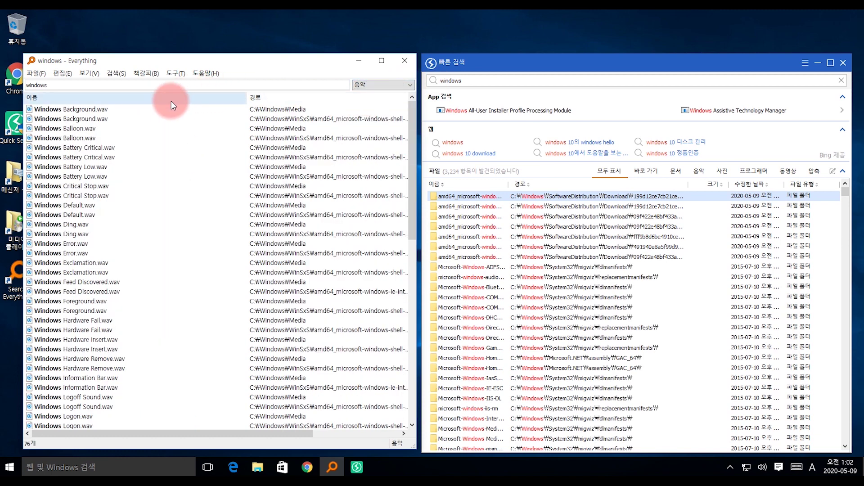
{"action": "scroll", "coordinate": [128, 212], "scroll_direction": "down", "scroll_amount": 12}
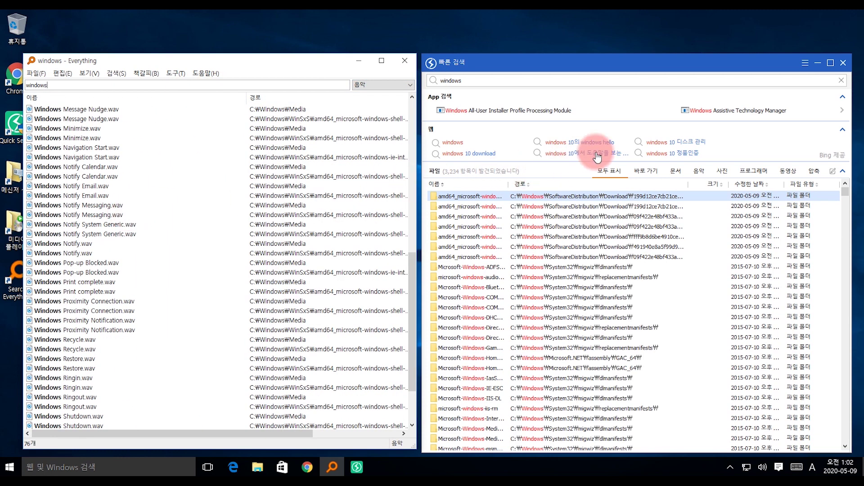
View the "windows" results in Quick Search by the 음악 (music) category and the 사진 (pictures) category
{"action": "left_click", "coordinate": [698, 171]}
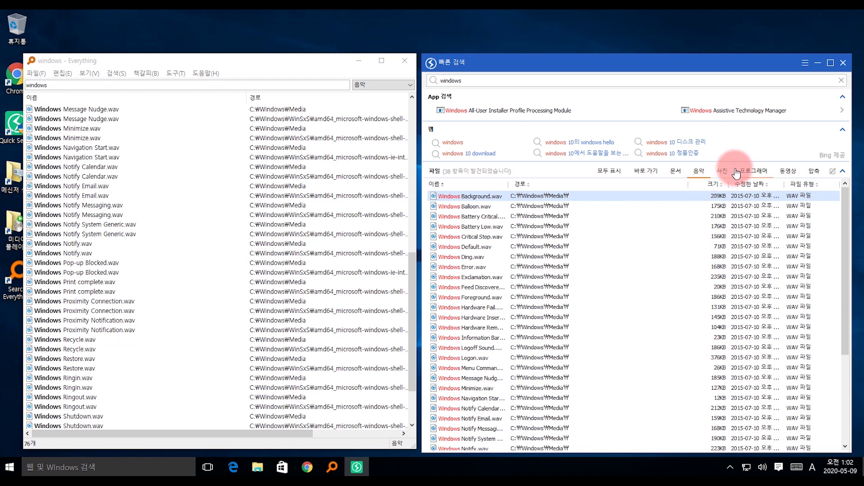
{"action": "left_click", "coordinate": [723, 172]}
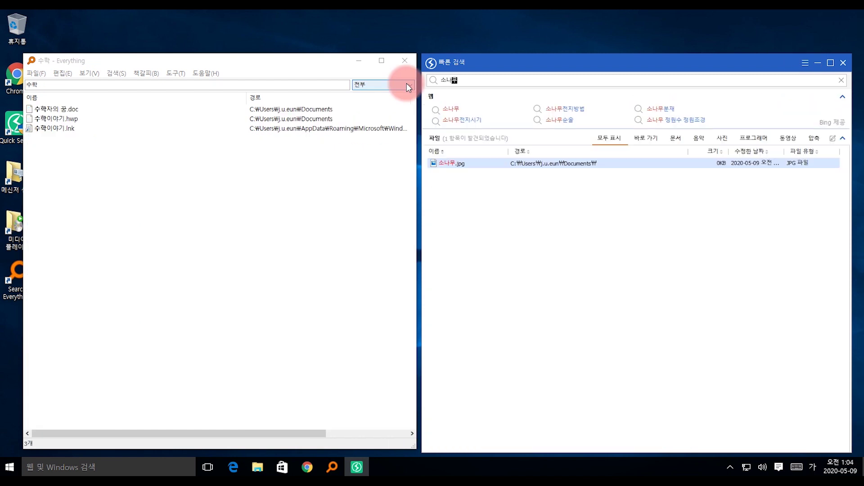
Replace the search term in Everything with "소나무"
{"action": "left_click_drag", "start_coordinate": [48, 87], "coordinate": [1, 96]}
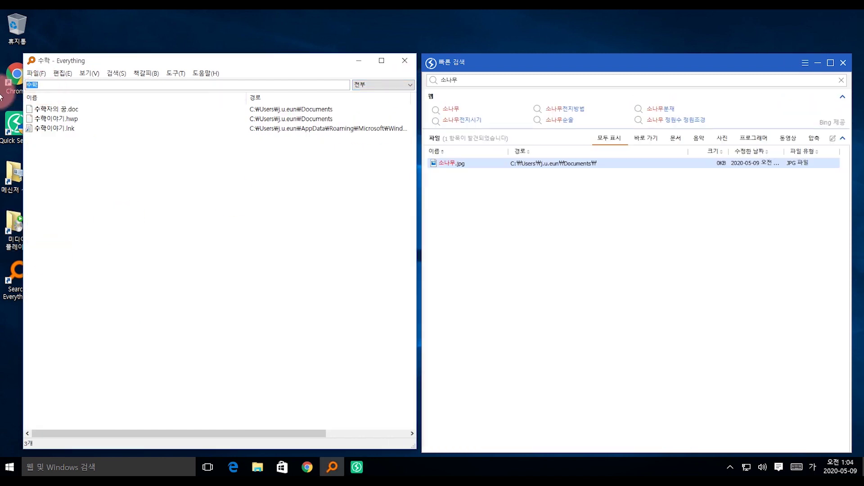
{"action": "type", "text": "소나무"}
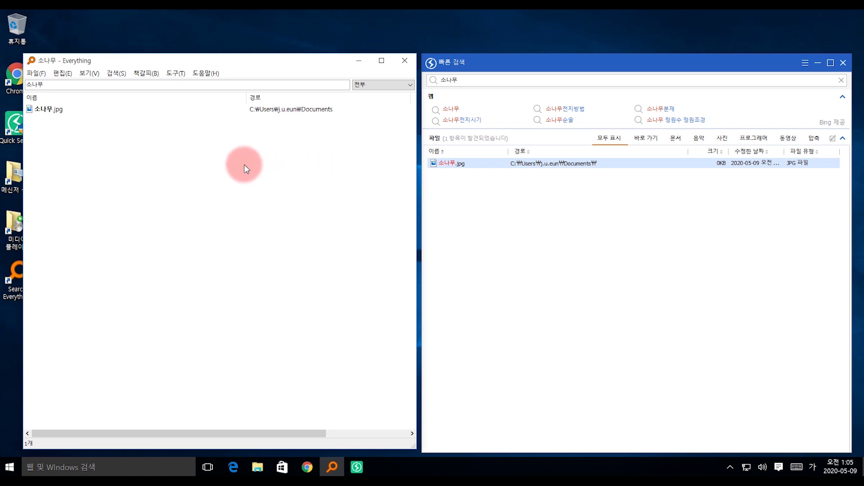
Open the filter management dialog (필터 관리) in Everything to view its list of filters
{"action": "left_click", "coordinate": [116, 73]}
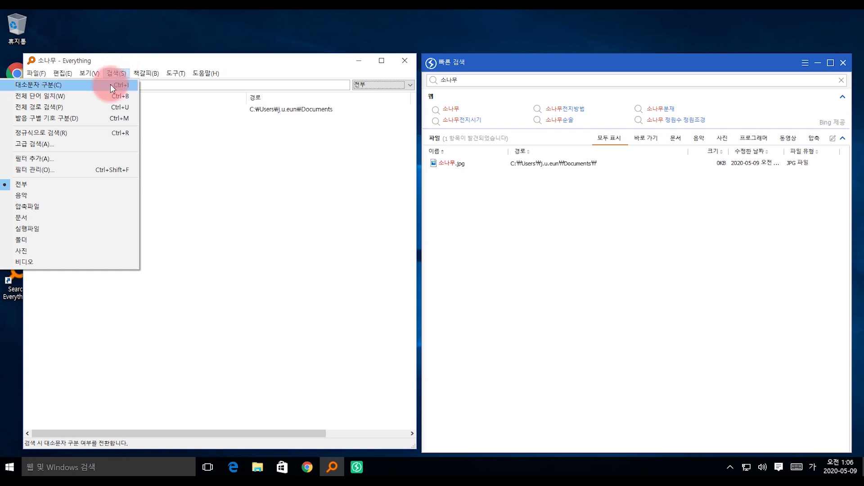
{"action": "left_click", "coordinate": [61, 170]}
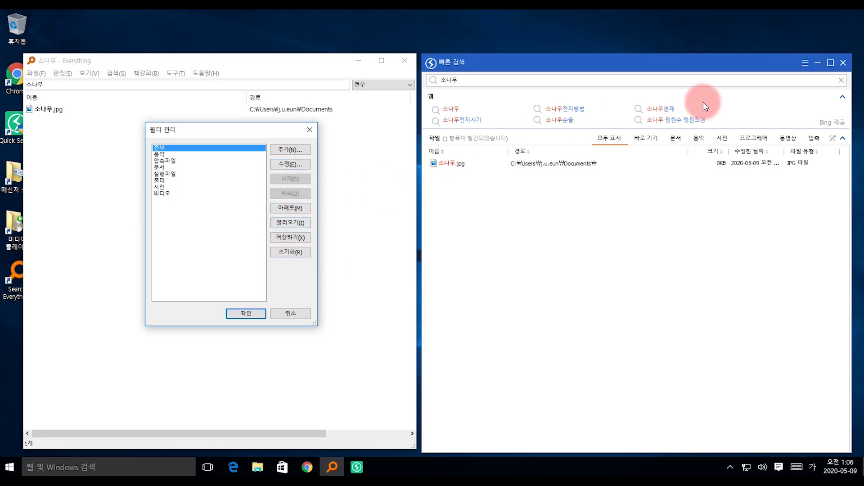
View the category settings (범주) in the Quick Search options beside Everything's filter management dialog, and close both dialogs
{"action": "left_click", "coordinate": [804, 62]}
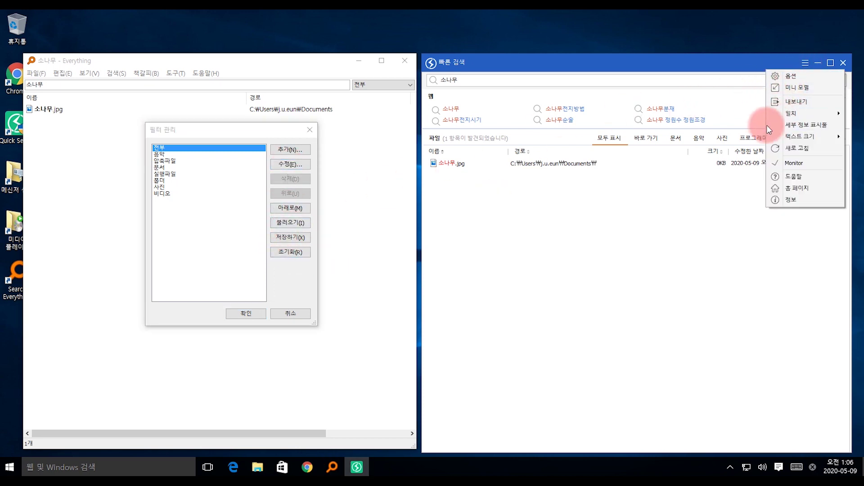
{"action": "left_click", "coordinate": [816, 147]}
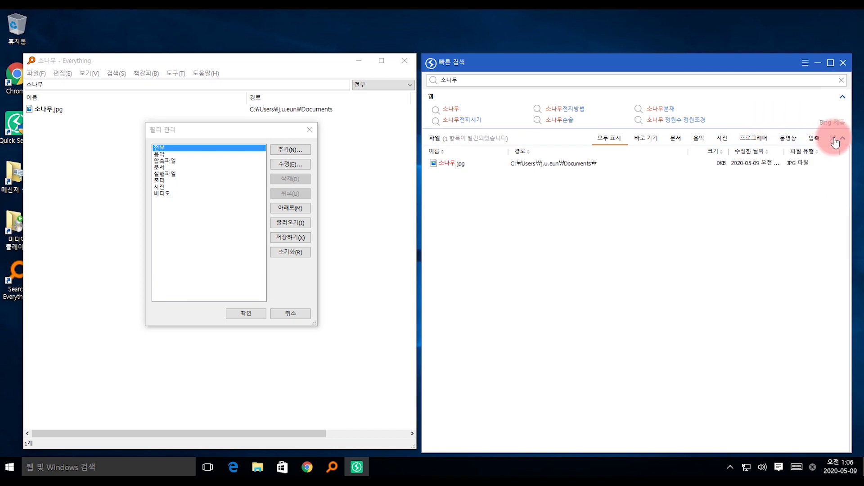
{"action": "left_click", "coordinate": [833, 139]}
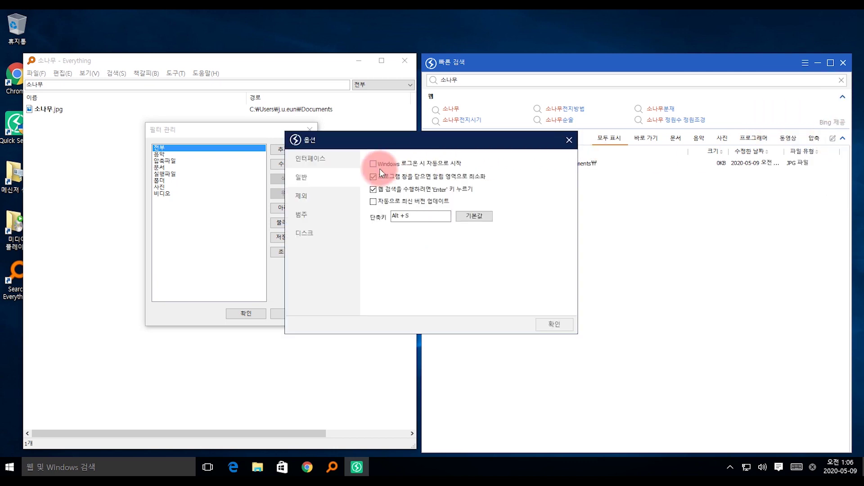
{"action": "left_click_drag", "start_coordinate": [436, 142], "coordinate": [584, 126]}
{"action": "left_click", "coordinate": [464, 220]}
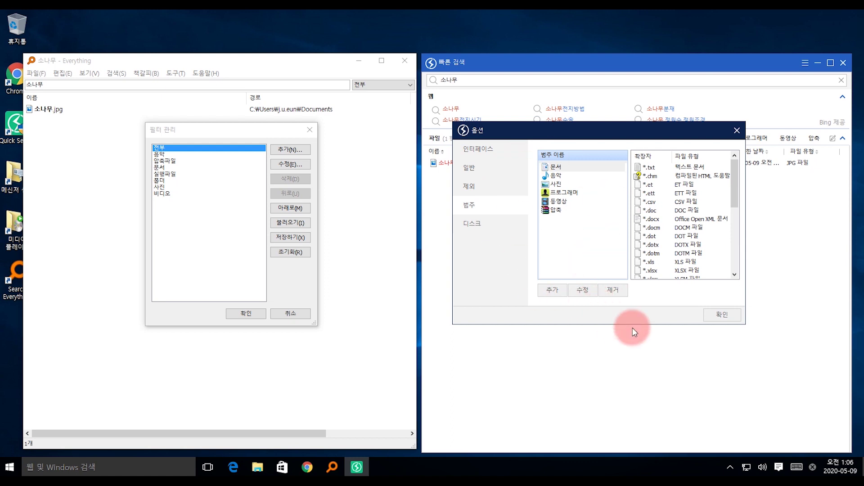
{"action": "left_click", "coordinate": [737, 130]}
{"action": "left_click", "coordinate": [255, 312]}
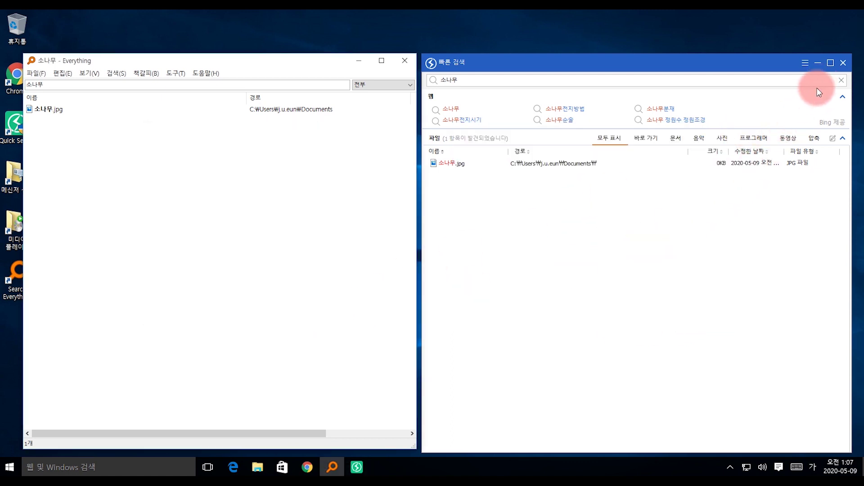
Switch Quick Search to its mini mode, collapse the mini search bar and expand it again
{"action": "left_click", "coordinate": [806, 63]}
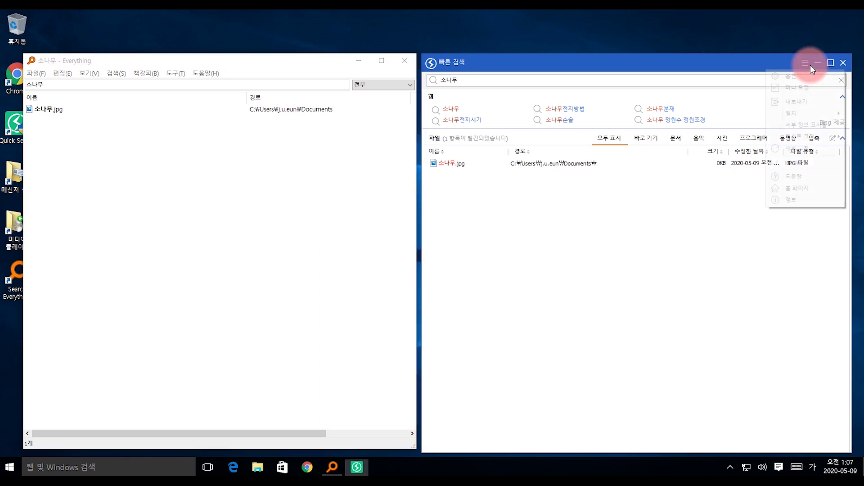
{"action": "left_click", "coordinate": [801, 88]}
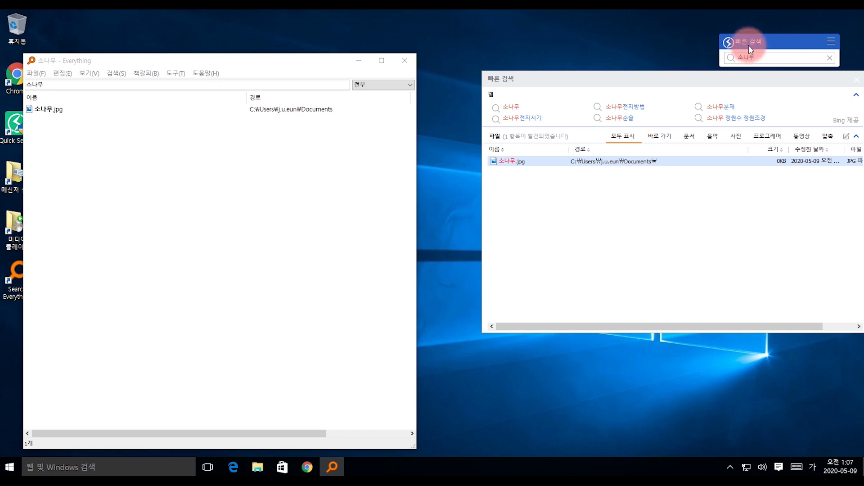
{"action": "left_click", "coordinate": [611, 26]}
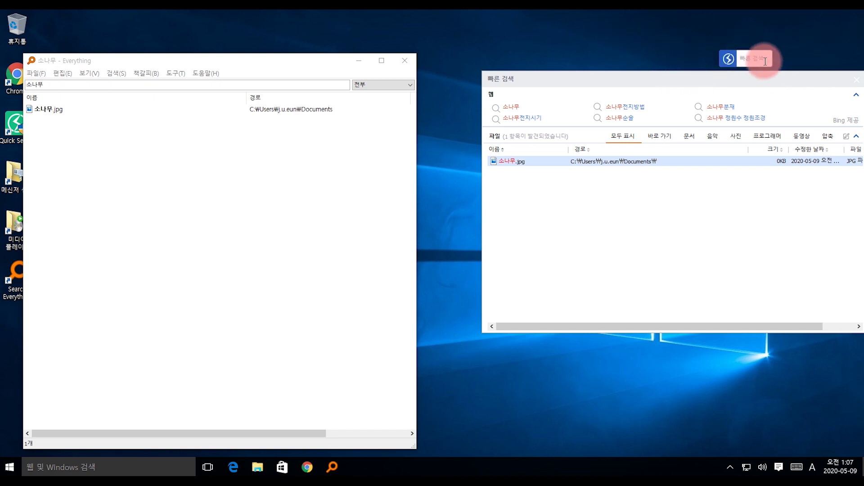
{"action": "left_click", "coordinate": [749, 57]}
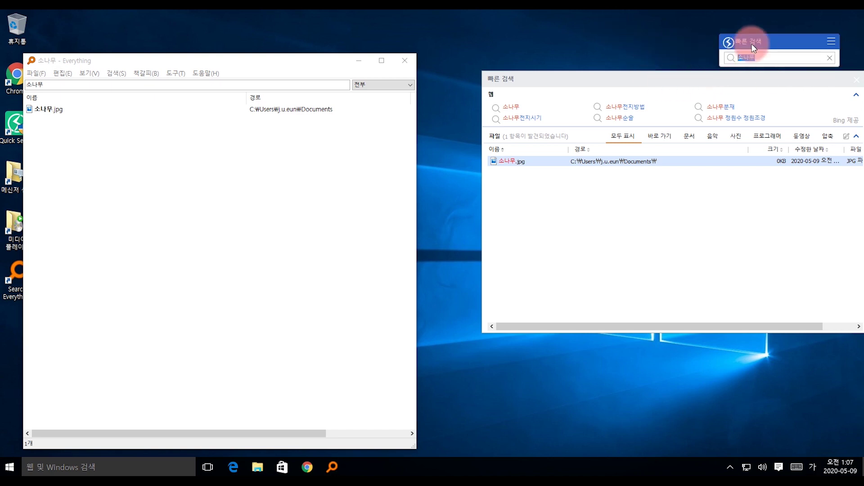
Clear the search term in the Quick Search mini bar and search for "사진"
{"action": "left_click", "coordinate": [828, 57]}
{"action": "left_click", "coordinate": [620, 74]}
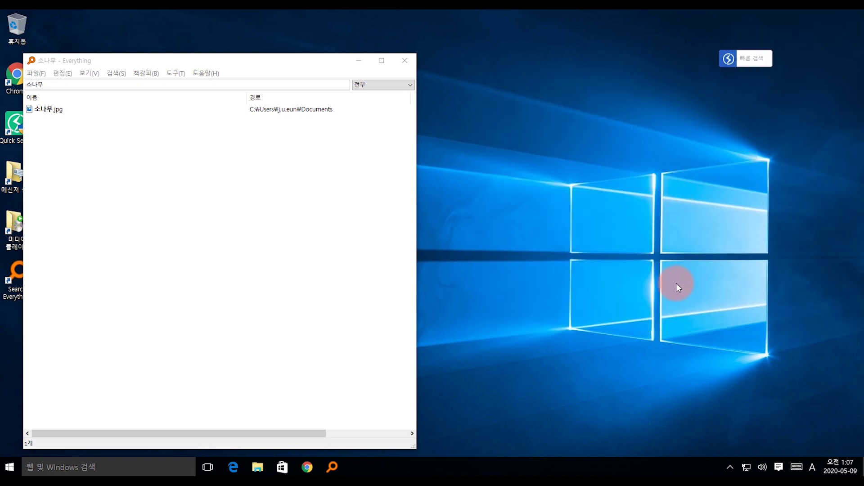
{"action": "left_click", "coordinate": [749, 58]}
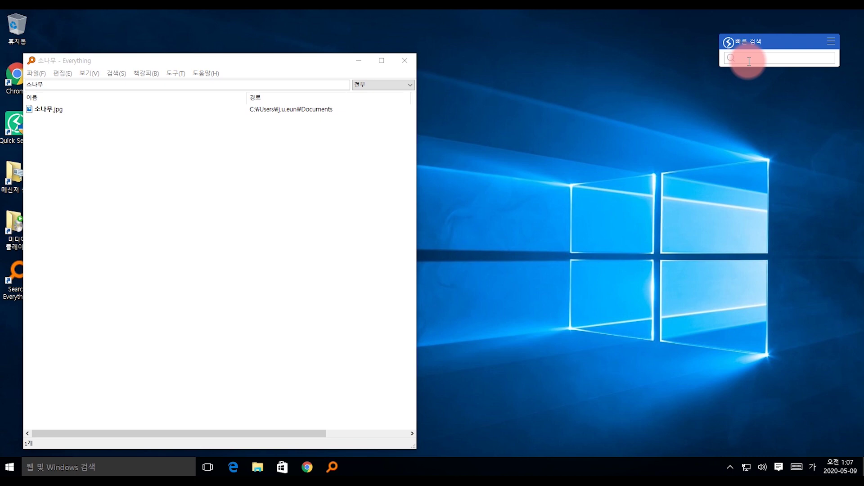
{"action": "type", "text": "사진"}
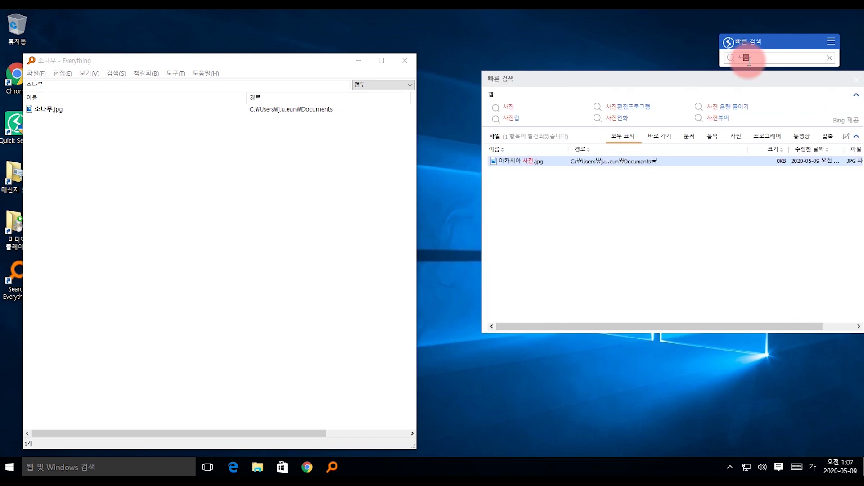